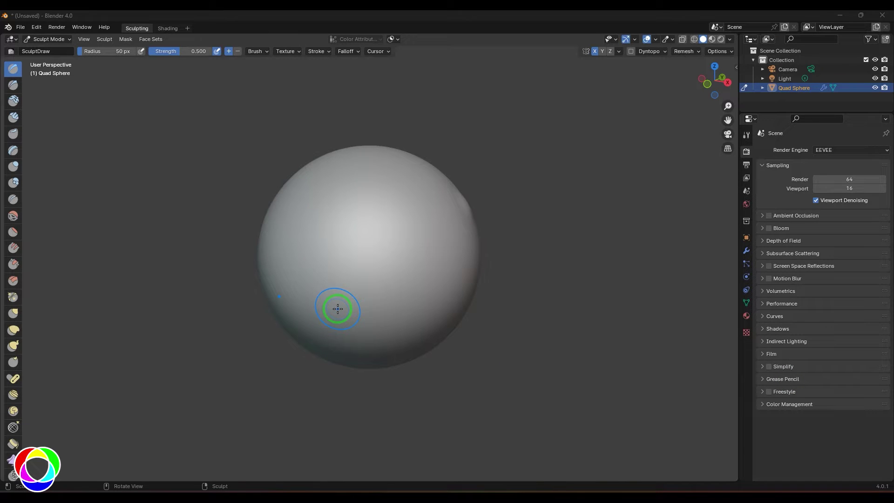
With the Grab brush at a 253 px radius, pull the sphere's lower front into a chin and reshape the face and underside.
{"action": "left_click", "coordinate": [12, 314]}
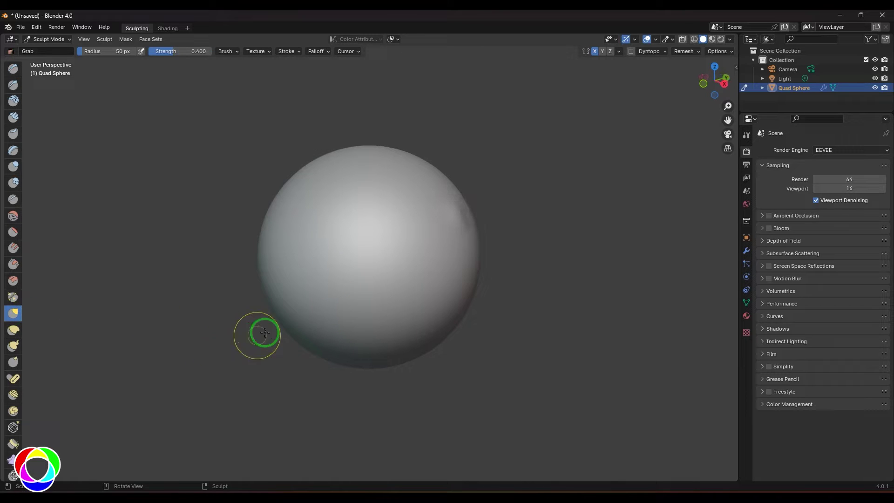
{"action": "key", "text": "bracketright"}
{"action": "key", "text": "bracketright"}
{"action": "key", "text": "bracketright"}
{"action": "key", "text": "bracketright"}
{"action": "key", "text": "bracketright"}
{"action": "key", "text": "bracketright"}
{"action": "key", "text": "bracketright"}
{"action": "key", "text": "bracketright"}
{"action": "key", "text": "bracketright"}
{"action": "key", "text": "bracketright"}
{"action": "key", "text": "bracketright"}
{"action": "key", "text": "bracketright"}
{"action": "key", "text": "bracketright"}
{"action": "key", "text": "bracketright"}
{"action": "key", "text": "bracketright"}
{"action": "key", "text": "bracketright"}
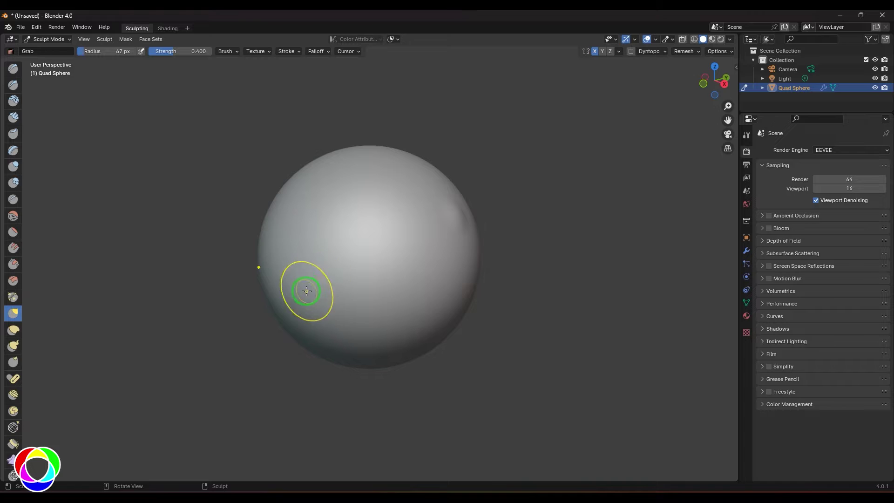
{"action": "left_click_drag", "start_coordinate": [300, 309], "coordinate": [280, 391]}
{"action": "left_click", "coordinate": [282, 352]}
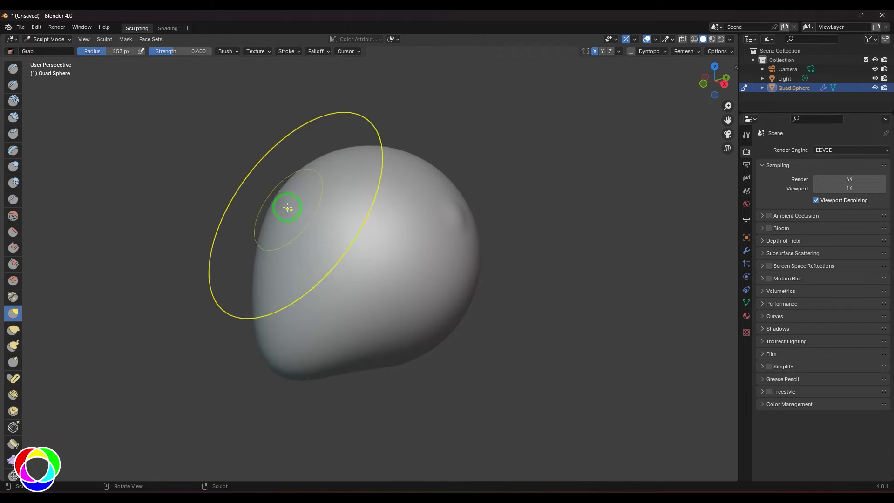
{"action": "left_click_drag", "start_coordinate": [286, 205], "coordinate": [264, 196]}
{"action": "left_click_drag", "start_coordinate": [390, 358], "coordinate": [441, 324]}
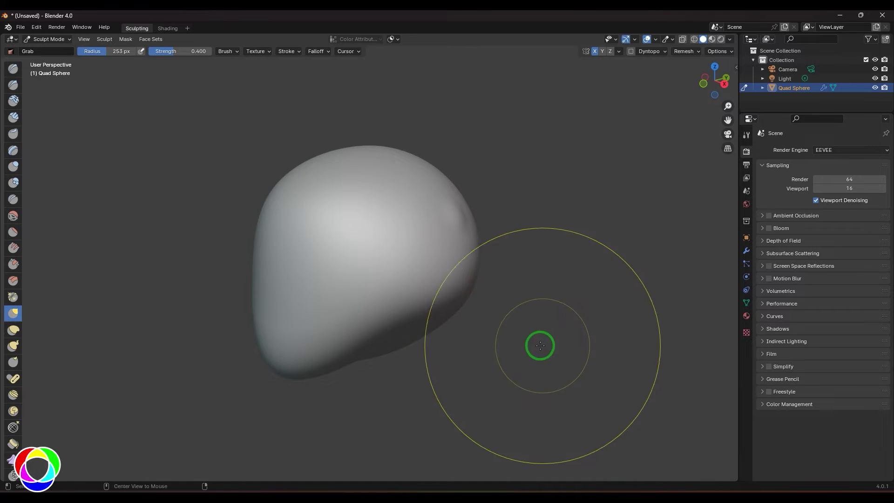
Undo the last grab stroke, pull the chin further down and reshape the jaw with the Grab brush.
{"action": "key", "text": "ctrl+z"}
{"action": "middle_click_drag", "start_coordinate": [558, 312], "coordinate": [551, 313]}
{"action": "scroll", "coordinate": [521, 313], "scroll_direction": "up", "scroll_amount": 1}
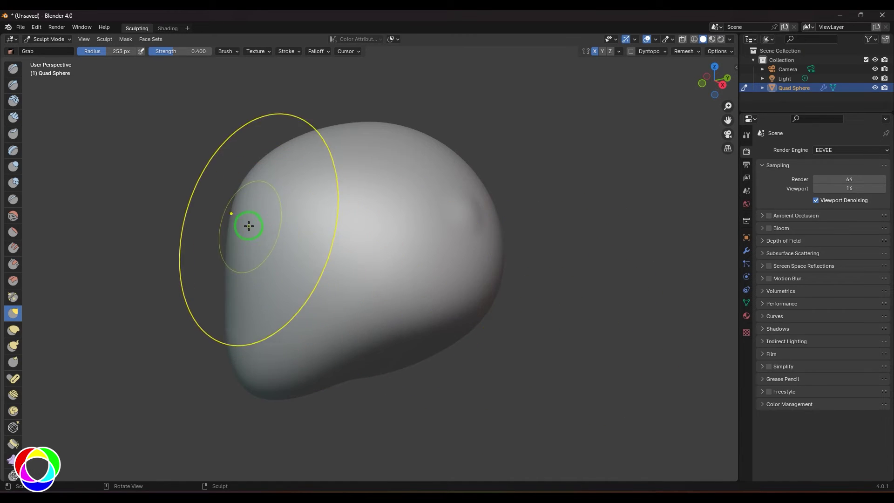
{"action": "left_click_drag", "start_coordinate": [243, 358], "coordinate": [255, 399]}
{"action": "middle_click_drag", "start_coordinate": [579, 363], "coordinate": [631, 363]}
{"action": "left_click_drag", "start_coordinate": [485, 340], "coordinate": [471, 325]}
Show the brush names beside their icons and test Draw brush strokes across the brow area, reducing the radius to 43 px.
{"action": "left_click_drag", "start_coordinate": [21, 100], "coordinate": [73, 101]}
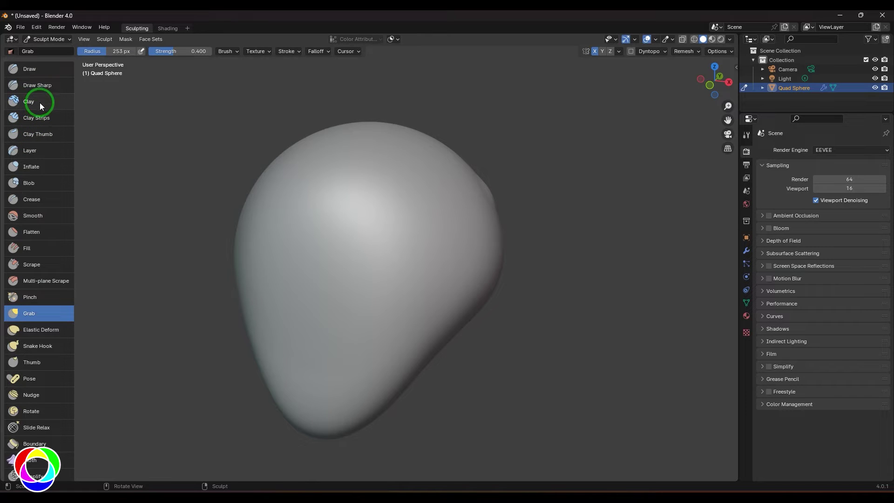
{"action": "left_click", "coordinate": [35, 69]}
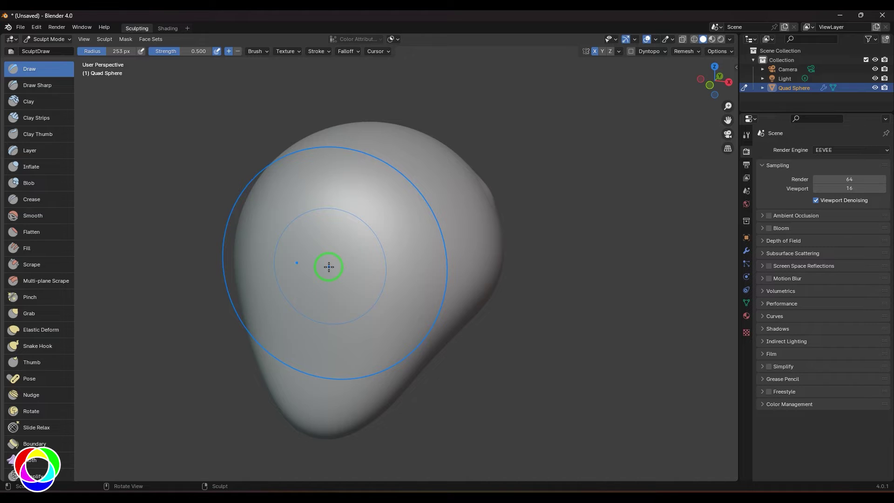
{"action": "mouse_move", "coordinate": [329, 267]}
{"action": "left_mouse_down"}
{"action": "mouse_move", "coordinate": [416, 286]}
{"action": "mouse_move", "coordinate": [413, 312]}
{"action": "mouse_move", "coordinate": [391, 270]}
{"action": "mouse_move", "coordinate": [337, 248]}
{"action": "mouse_move", "coordinate": [359, 242]}
{"action": "mouse_move", "coordinate": [375, 255]}
{"action": "left_mouse_up"}
{"action": "key", "text": "bracketleft"}
{"action": "key", "text": "bracketleft"}
{"action": "key", "text": "bracketleft"}
{"action": "key", "text": "bracketleft"}
{"action": "key", "text": "bracketleft"}
{"action": "key", "text": "bracketleft"}
{"action": "key", "text": "bracketleft"}
{"action": "key", "text": "bracketleft"}
{"action": "key", "text": "bracketleft"}
{"action": "key", "text": "bracketleft"}
{"action": "key", "text": "bracketleft"}
{"action": "key", "text": "bracketleft"}
{"action": "key", "text": "bracketleft"}
{"action": "key", "text": "bracketleft"}
{"action": "key", "text": "bracketleft"}
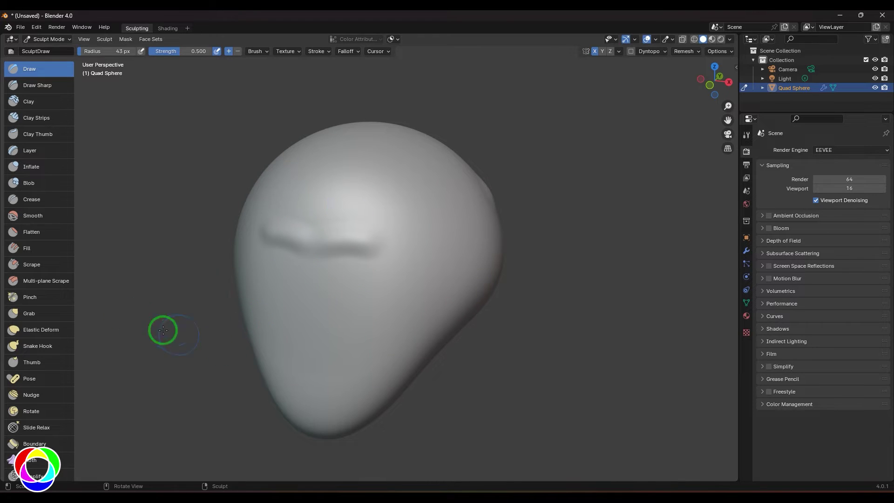
Try the Flatten brush on the brow strokes, and undo the Draw and Flatten test strokes.
{"action": "left_click", "coordinate": [41, 233]}
{"action": "mouse_move", "coordinate": [319, 225]}
{"action": "left_mouse_down"}
{"action": "mouse_move", "coordinate": [331, 244]}
{"action": "mouse_move", "coordinate": [355, 239]}
{"action": "mouse_move", "coordinate": [421, 255]}
{"action": "left_mouse_up"}
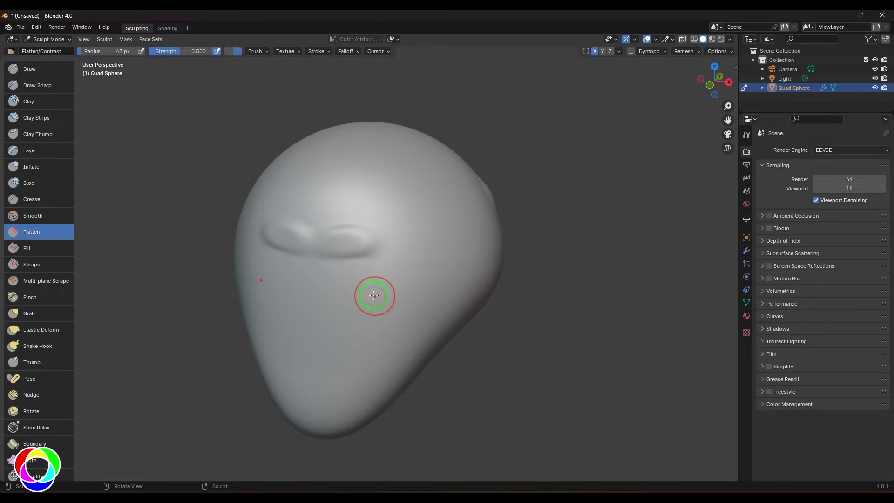
{"action": "key", "text": "ctrl+z"}
{"action": "key", "text": "ctrl+z"}
{"action": "key", "text": "ctrl+z"}
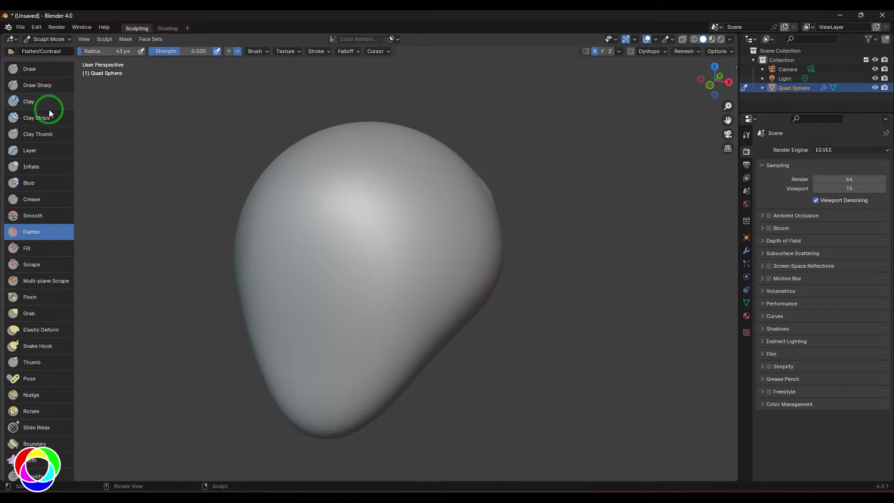
Sculpt symmetrical brow ridges and hollow eye sockets across the face with the Clay brush at 43 px.
{"action": "left_click", "coordinate": [52, 106]}
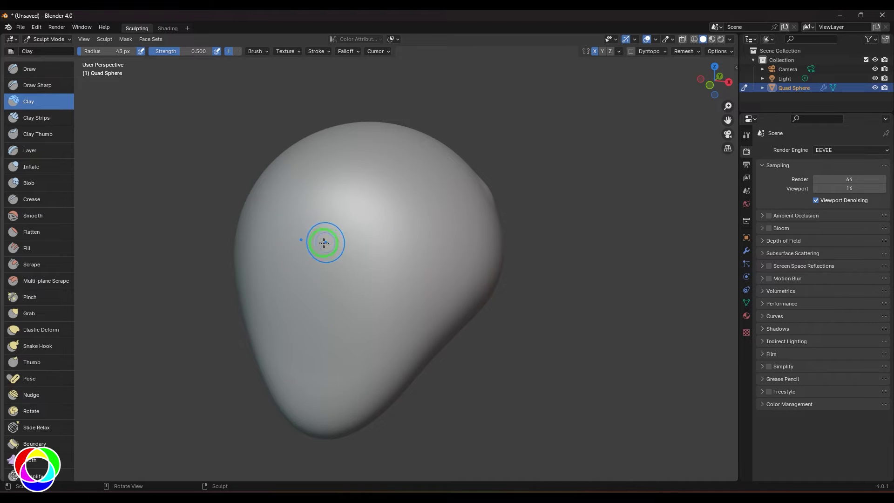
{"action": "mouse_move", "coordinate": [262, 231]}
{"action": "left_mouse_down"}
{"action": "mouse_move", "coordinate": [393, 246]}
{"action": "mouse_move", "coordinate": [373, 247]}
{"action": "left_mouse_up"}
{"action": "left_click_drag", "start_coordinate": [321, 235], "coordinate": [389, 257]}
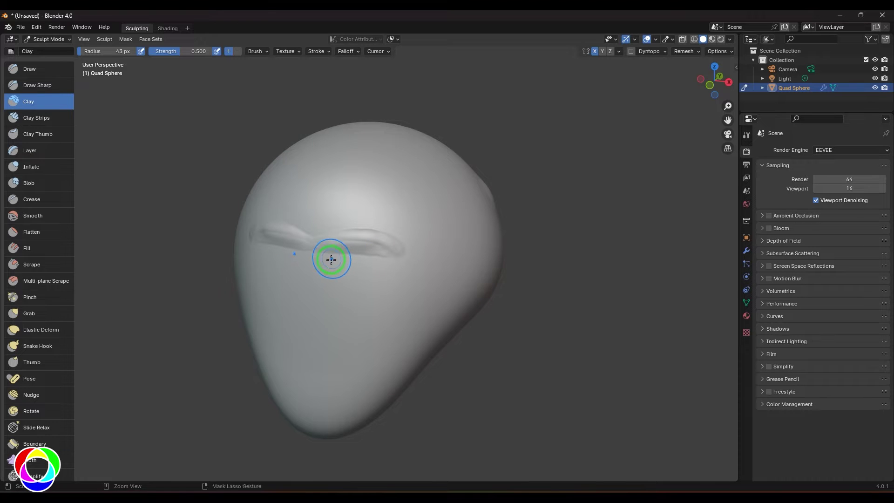
{"action": "left_click_drag", "start_coordinate": [329, 255], "coordinate": [372, 256]}
Build up the nose from its bridge between the eye sockets down to a rounded tip with the Clay brush.
{"action": "mouse_move", "coordinate": [332, 263]}
{"action": "left_mouse_down"}
{"action": "mouse_move", "coordinate": [373, 261]}
{"action": "mouse_move", "coordinate": [368, 280]}
{"action": "mouse_move", "coordinate": [305, 287]}
{"action": "left_mouse_up"}
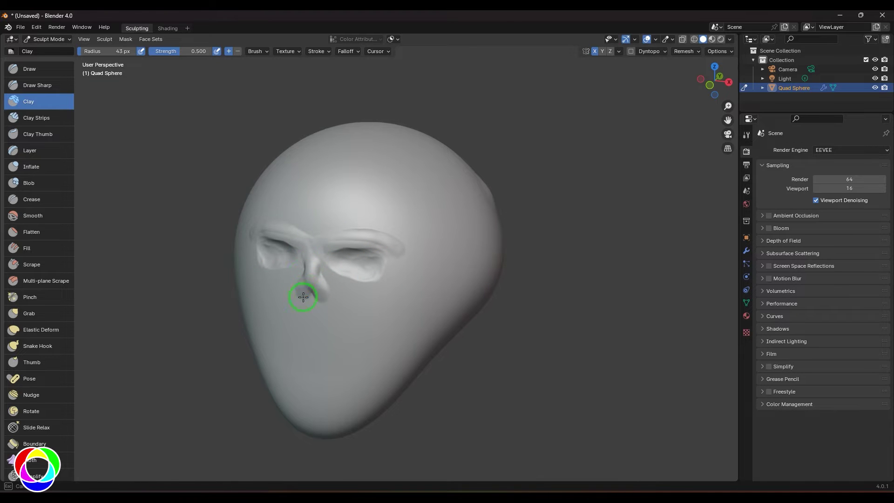
{"action": "middle_click_drag", "start_coordinate": [305, 302], "coordinate": [365, 279]}
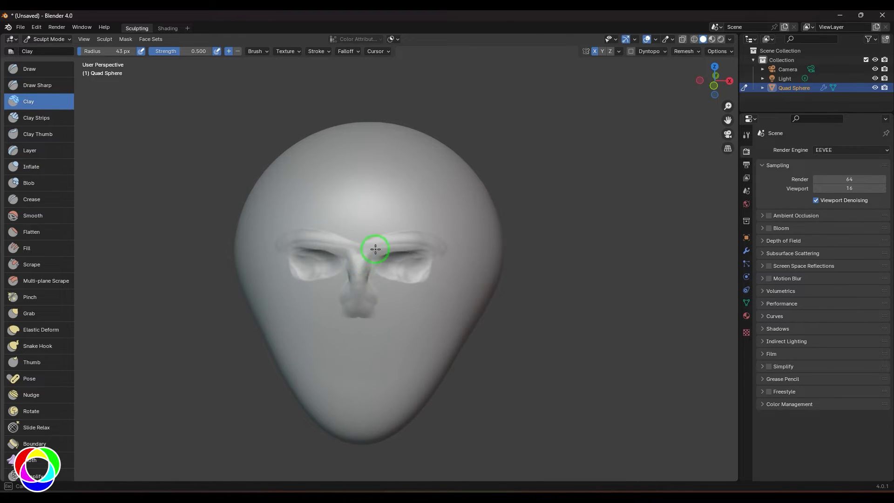
{"action": "left_click_drag", "start_coordinate": [350, 256], "coordinate": [360, 294]}
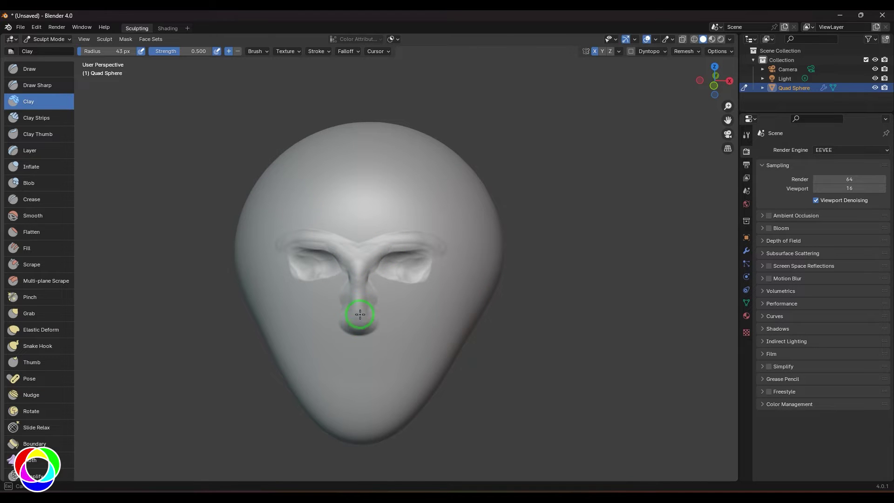
{"action": "middle_click_drag", "start_coordinate": [622, 351], "coordinate": [598, 352]}
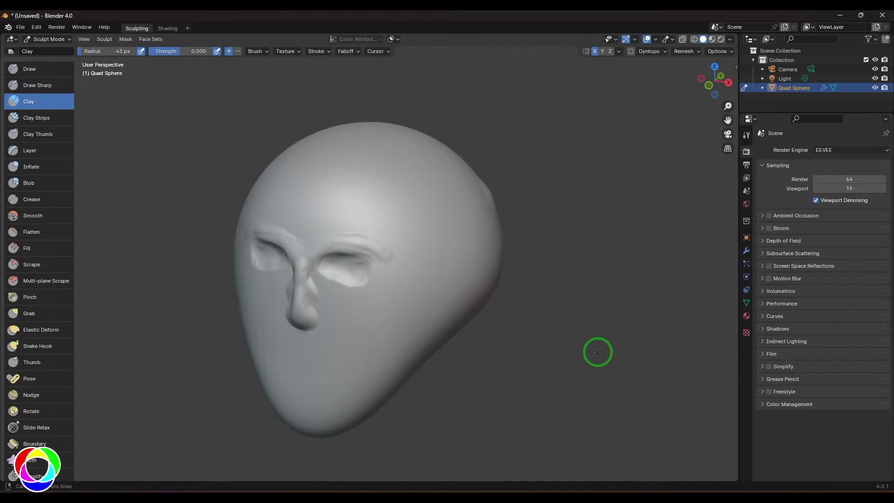
Build up the brows and the cheeks below the eyes with the Clay Strips brush, and add bulk to the cheeks with Clay Thumb.
{"action": "left_click", "coordinate": [47, 120]}
{"action": "left_click_drag", "start_coordinate": [332, 289], "coordinate": [376, 296]}
{"action": "mouse_move", "coordinate": [307, 267]}
{"action": "left_mouse_down"}
{"action": "mouse_move", "coordinate": [290, 281]}
{"action": "mouse_move", "coordinate": [326, 248]}
{"action": "mouse_move", "coordinate": [356, 242]}
{"action": "mouse_move", "coordinate": [373, 245]}
{"action": "mouse_move", "coordinate": [367, 263]}
{"action": "mouse_move", "coordinate": [394, 269]}
{"action": "left_mouse_up"}
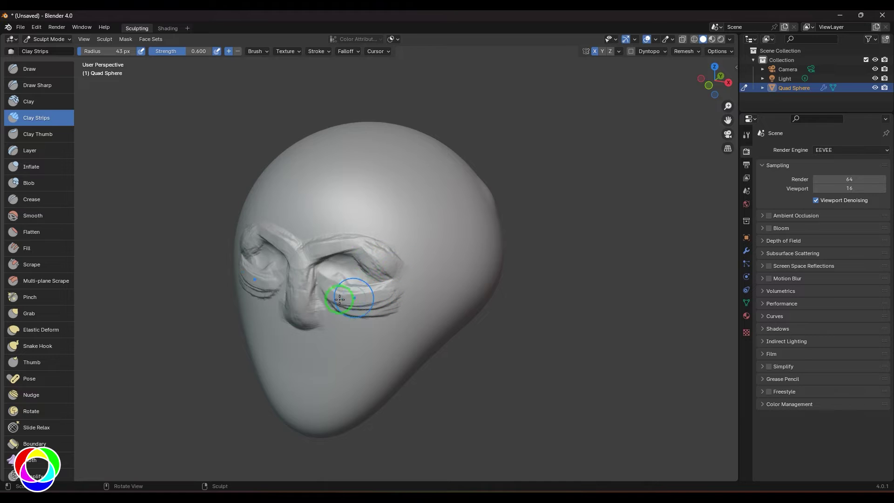
{"action": "mouse_move", "coordinate": [329, 290]}
{"action": "left_mouse_down"}
{"action": "mouse_move", "coordinate": [337, 316]}
{"action": "mouse_move", "coordinate": [390, 317]}
{"action": "mouse_move", "coordinate": [299, 317]}
{"action": "mouse_move", "coordinate": [291, 325]}
{"action": "mouse_move", "coordinate": [286, 303]}
{"action": "mouse_move", "coordinate": [295, 299]}
{"action": "mouse_move", "coordinate": [303, 248]}
{"action": "left_mouse_up"}
{"action": "left_click", "coordinate": [41, 133]}
{"action": "mouse_move", "coordinate": [339, 321]}
{"action": "left_mouse_down"}
{"action": "mouse_move", "coordinate": [344, 311]}
{"action": "mouse_move", "coordinate": [390, 303]}
{"action": "mouse_move", "coordinate": [365, 300]}
{"action": "mouse_move", "coordinate": [397, 305]}
{"action": "mouse_move", "coordinate": [365, 323]}
{"action": "mouse_move", "coordinate": [364, 335]}
{"action": "mouse_move", "coordinate": [378, 320]}
{"action": "left_mouse_up"}
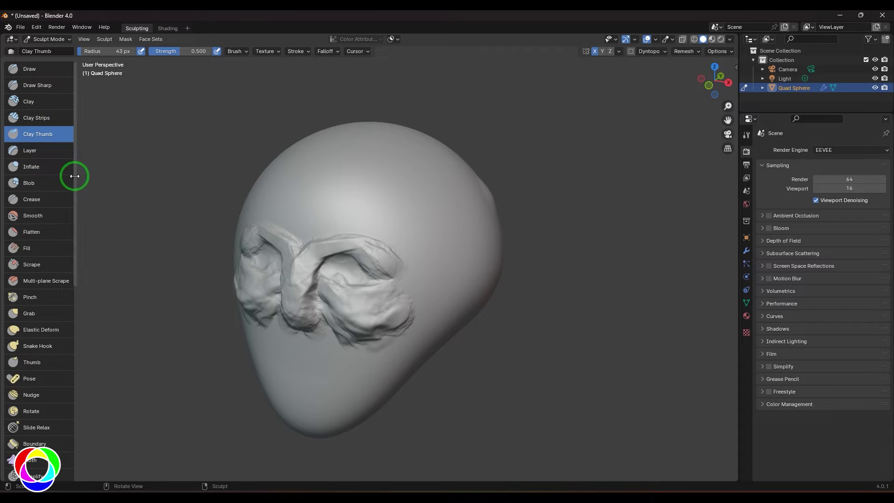
Refine the cheeks, nose and eye areas with the Clay Strips brush and add strips for the upper lip under the nose.
{"action": "left_click", "coordinate": [49, 117]}
{"action": "mouse_move", "coordinate": [345, 299]}
{"action": "left_mouse_down"}
{"action": "mouse_move", "coordinate": [367, 311]}
{"action": "mouse_move", "coordinate": [381, 339]}
{"action": "mouse_move", "coordinate": [373, 339]}
{"action": "left_mouse_up"}
{"action": "mouse_move", "coordinate": [304, 283]}
{"action": "left_mouse_down"}
{"action": "mouse_move", "coordinate": [292, 291]}
{"action": "mouse_move", "coordinate": [295, 319]}
{"action": "left_mouse_up"}
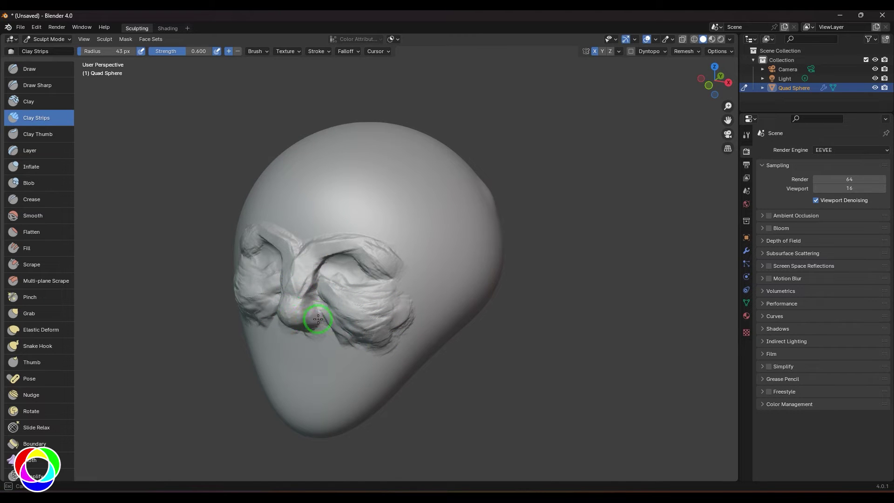
{"action": "mouse_move", "coordinate": [318, 279]}
{"action": "left_mouse_down"}
{"action": "mouse_move", "coordinate": [310, 289]}
{"action": "mouse_move", "coordinate": [330, 264]}
{"action": "left_mouse_up"}
{"action": "mouse_move", "coordinate": [335, 264]}
{"action": "left_mouse_down"}
{"action": "mouse_move", "coordinate": [354, 257]}
{"action": "mouse_move", "coordinate": [399, 275]}
{"action": "mouse_move", "coordinate": [390, 293]}
{"action": "mouse_move", "coordinate": [354, 291]}
{"action": "left_mouse_up"}
{"action": "mouse_move", "coordinate": [290, 344]}
{"action": "left_mouse_down"}
{"action": "mouse_move", "coordinate": [323, 354]}
{"action": "mouse_move", "coordinate": [321, 332]}
{"action": "mouse_move", "coordinate": [295, 330]}
{"action": "mouse_move", "coordinate": [294, 345]}
{"action": "mouse_move", "coordinate": [262, 335]}
{"action": "left_mouse_up"}
Fill and blend the nose, cheeks and brows with the Clay brush.
{"action": "left_click", "coordinate": [32, 101]}
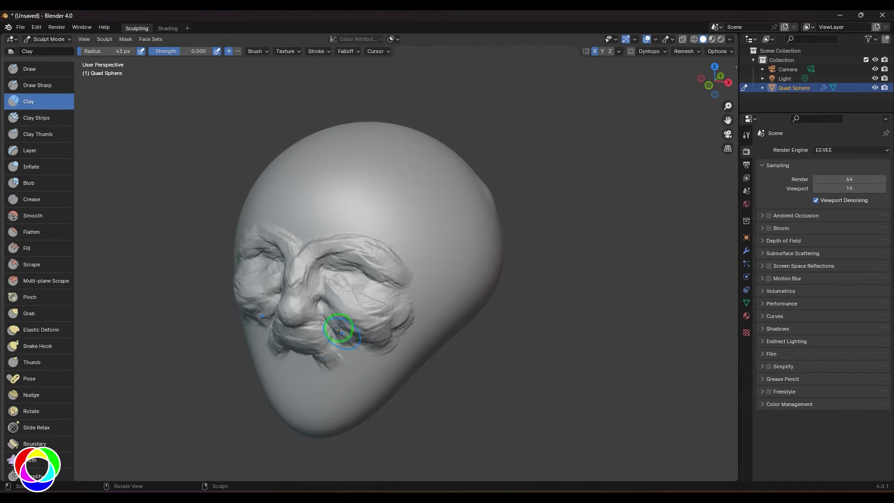
{"action": "left_click_drag", "start_coordinate": [336, 320], "coordinate": [327, 333]}
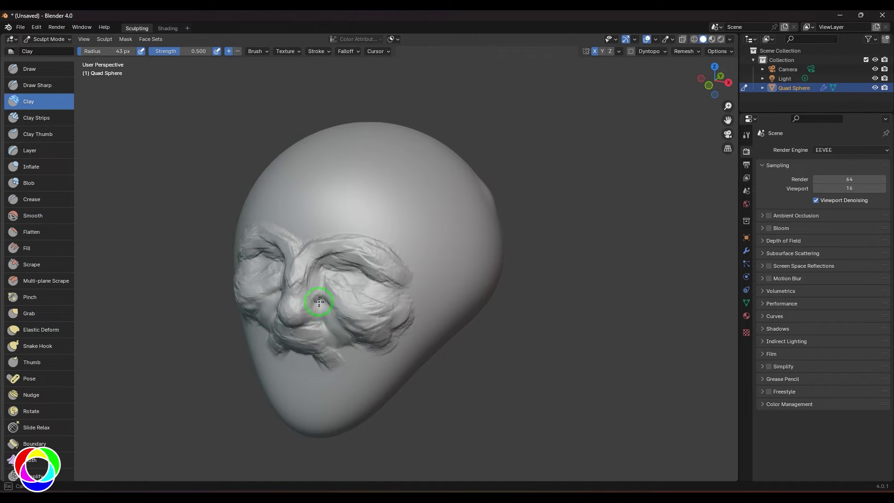
{"action": "mouse_move", "coordinate": [340, 322]}
{"action": "left_mouse_down"}
{"action": "mouse_move", "coordinate": [371, 329]}
{"action": "mouse_move", "coordinate": [325, 231]}
{"action": "mouse_move", "coordinate": [349, 262]}
{"action": "mouse_move", "coordinate": [391, 275]}
{"action": "mouse_move", "coordinate": [373, 254]}
{"action": "mouse_move", "coordinate": [339, 242]}
{"action": "left_mouse_up"}
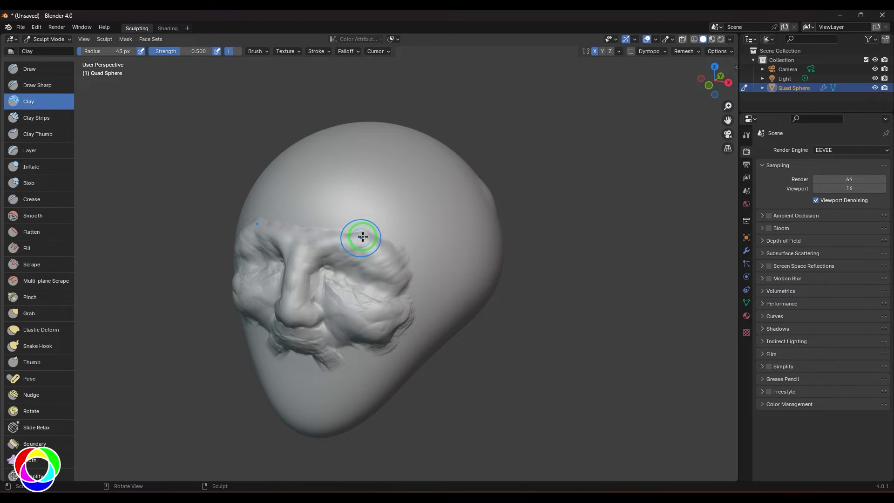
Adjust the Clay brush radius and extend the brow upward and out toward the side of the eye.
{"action": "key", "text": "f"}
{"action": "left_click", "coordinate": [333, 233]}
{"action": "key", "text": "bracketleft"}
{"action": "key", "text": "bracketleft"}
{"action": "mouse_move", "coordinate": [313, 232]}
{"action": "left_mouse_down"}
{"action": "mouse_move", "coordinate": [348, 219]}
{"action": "mouse_move", "coordinate": [344, 230]}
{"action": "mouse_move", "coordinate": [405, 249]}
{"action": "mouse_move", "coordinate": [404, 233]}
{"action": "mouse_move", "coordinate": [412, 259]}
{"action": "mouse_move", "coordinate": [399, 269]}
{"action": "mouse_move", "coordinate": [408, 272]}
{"action": "left_mouse_up"}
{"action": "key", "text": "bracketleft"}
Build up the temple and outer cheek with an enlarged Clay brush, and continue toward the brow at a 68 px radius.
{"action": "key", "text": "f"}
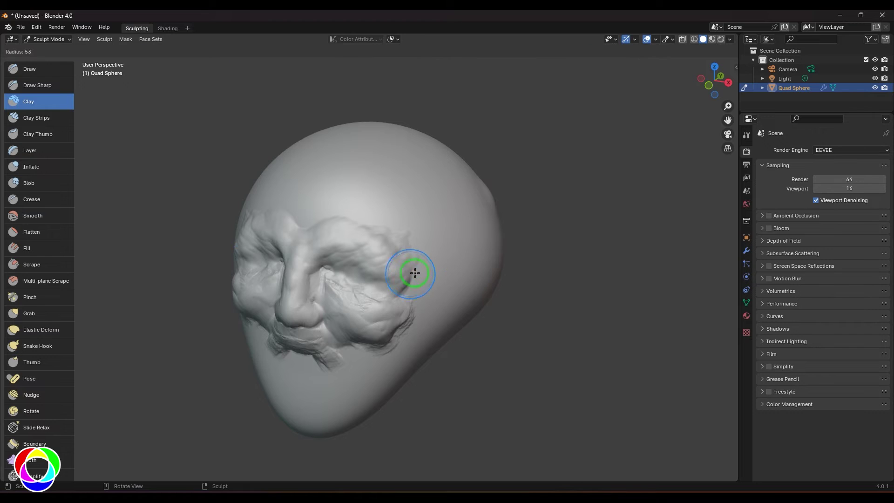
{"action": "left_click", "coordinate": [445, 269]}
{"action": "left_click_drag", "start_coordinate": [455, 236], "coordinate": [418, 293]}
{"action": "key", "text": "f"}
{"action": "left_click", "coordinate": [410, 275]}
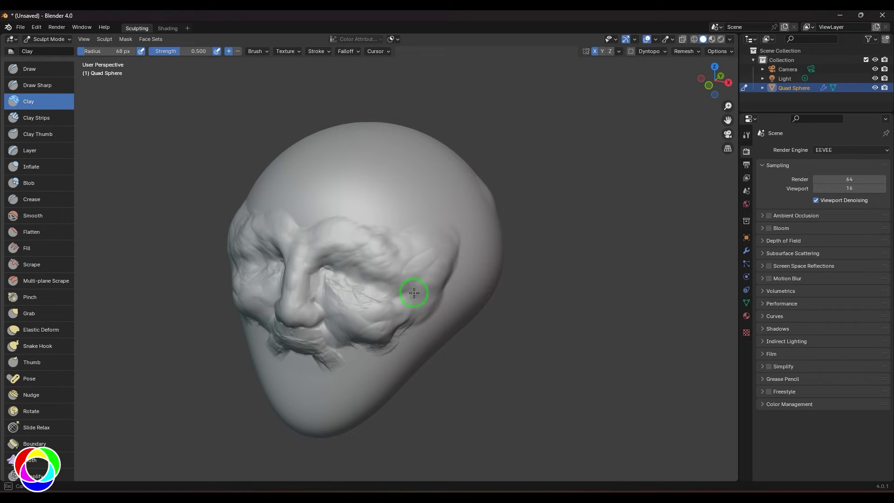
{"action": "mouse_move", "coordinate": [408, 296]}
{"action": "left_mouse_down"}
{"action": "mouse_move", "coordinate": [394, 293]}
{"action": "mouse_move", "coordinate": [395, 215]}
{"action": "mouse_move", "coordinate": [409, 226]}
{"action": "mouse_move", "coordinate": [405, 245]}
{"action": "mouse_move", "coordinate": [395, 226]}
{"action": "mouse_move", "coordinate": [346, 244]}
{"action": "left_mouse_up"}
Set the Clay brush radius to 25 px and add finer strokes along the brow.
{"action": "key", "text": "f"}
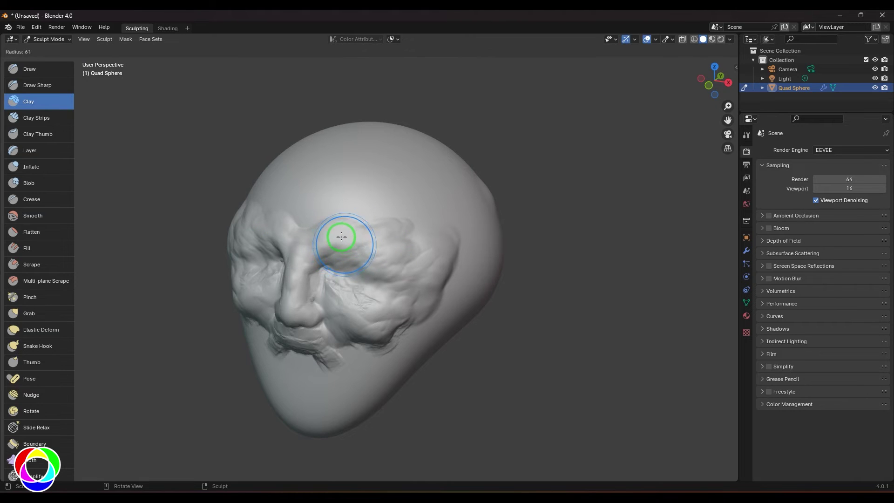
{"action": "type", "text": "25"}
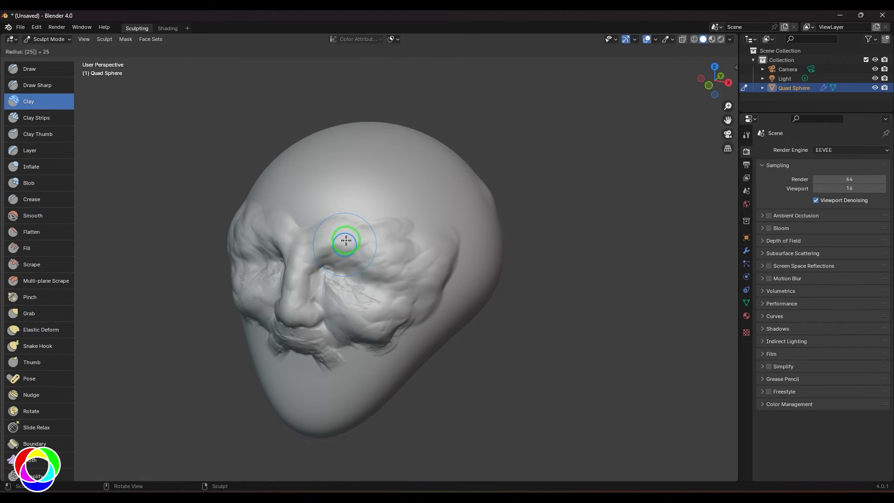
{"action": "key", "text": "Return"}
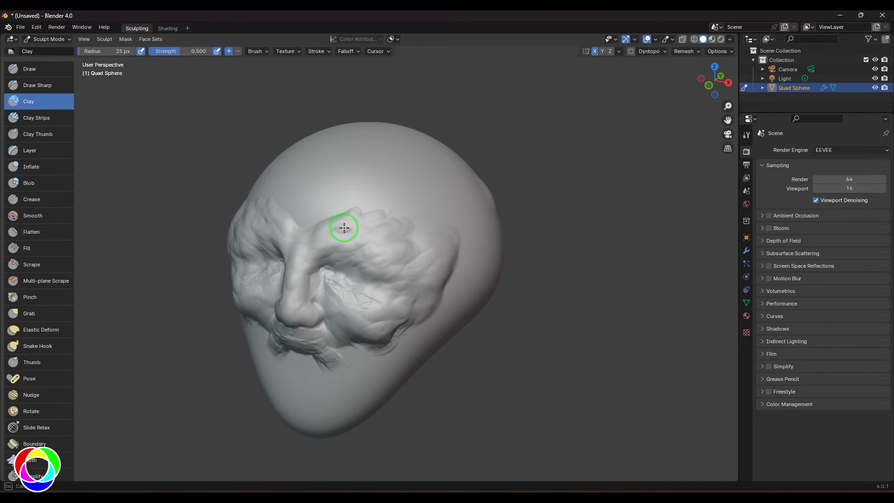
{"action": "left_click_drag", "start_coordinate": [357, 224], "coordinate": [377, 267]}
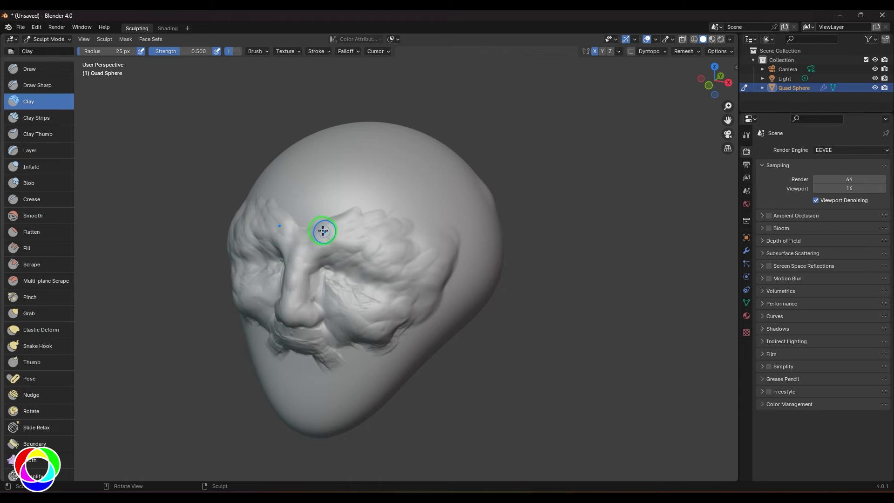
Set the Clay brush radius to 30 px and sculpt over the cheek and eye area.
{"action": "key", "text": "f"}
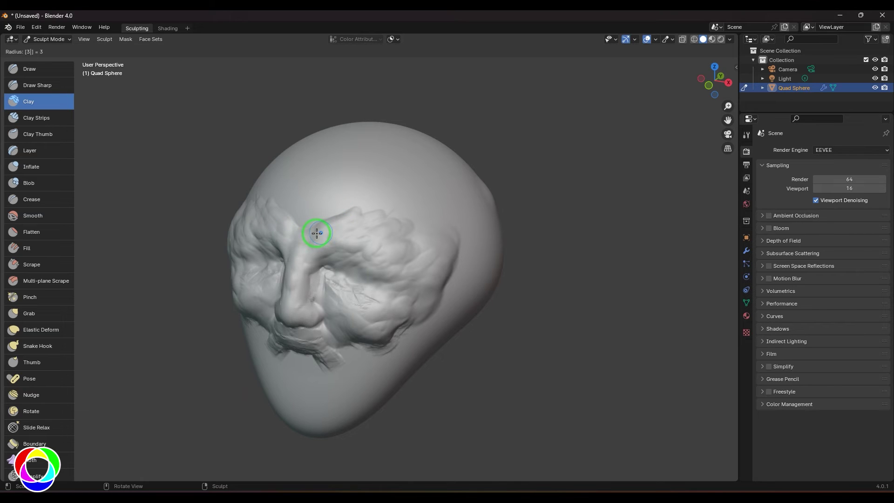
{"action": "left_click", "coordinate": [311, 236]}
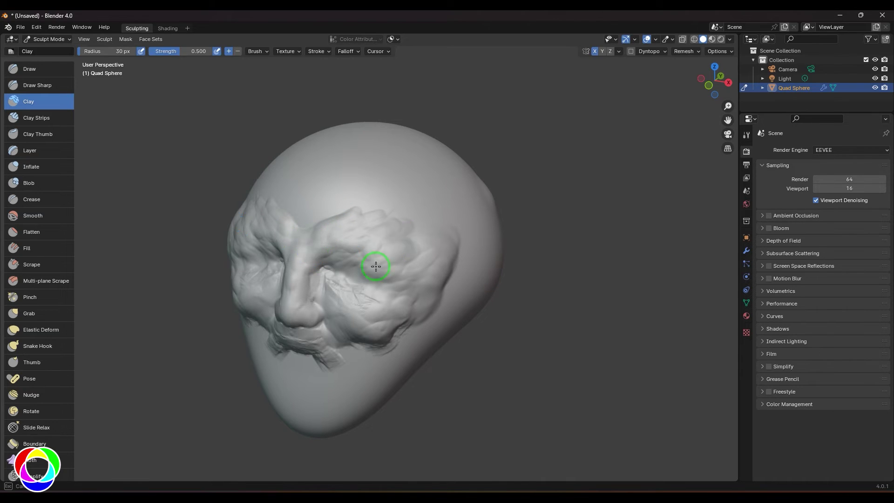
{"action": "mouse_move", "coordinate": [410, 318]}
{"action": "left_mouse_down"}
{"action": "mouse_move", "coordinate": [330, 273]}
{"action": "mouse_move", "coordinate": [359, 286]}
{"action": "left_mouse_up"}
Try Clay brush strengths of 0.224 and about 0.97 over the cheek.
{"action": "key", "text": "shift+f"}
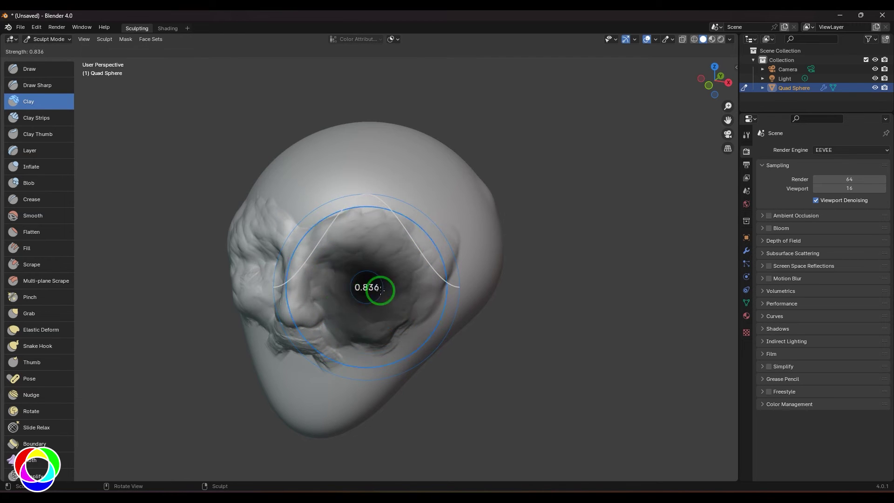
{"action": "left_click", "coordinate": [341, 309]}
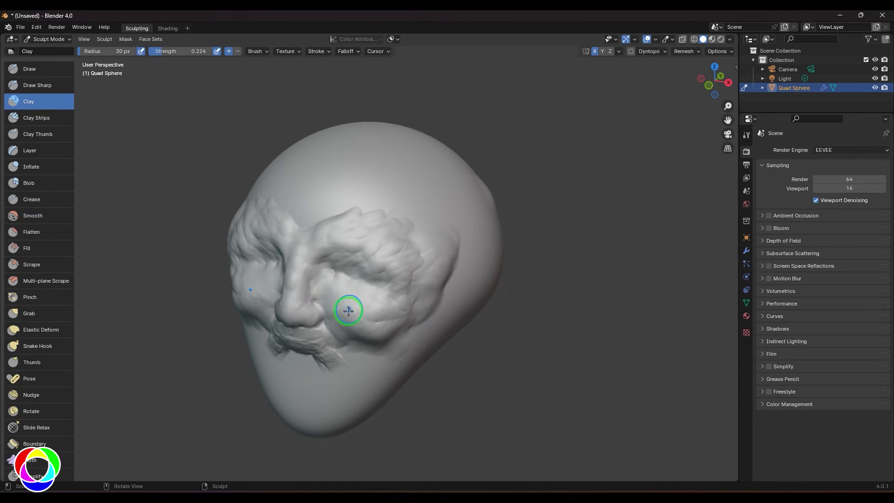
{"action": "key", "text": "shift+f"}
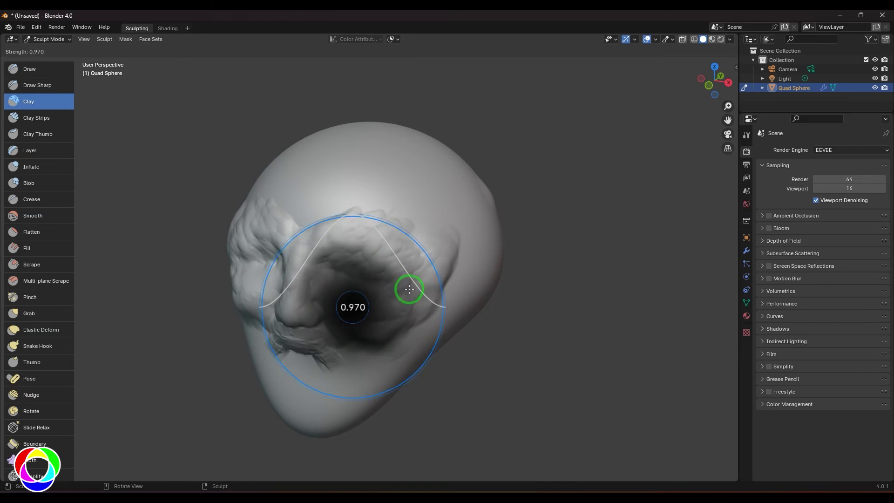
{"action": "left_click", "coordinate": [411, 292]}
Set the Clay brush strength to 0.5 and build up the outer cheek.
{"action": "key", "text": "shift+f"}
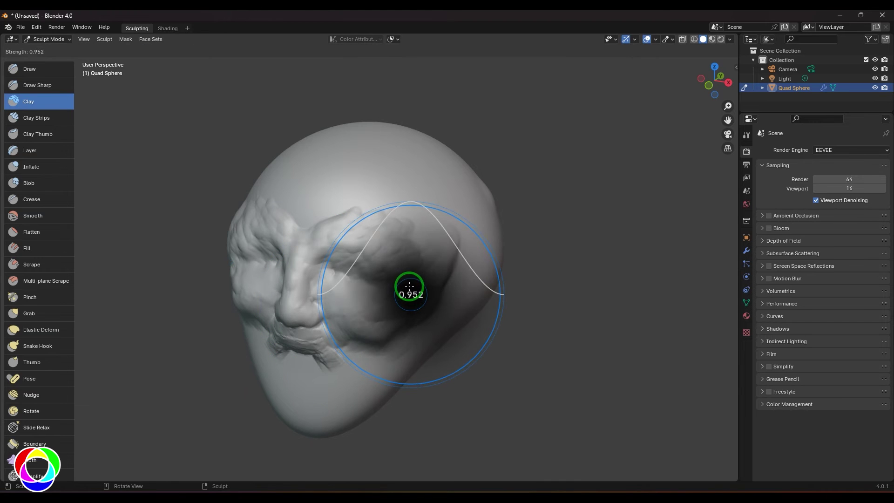
{"action": "type", "text": "0.5"}
{"action": "key", "text": "Return"}
{"action": "mouse_move", "coordinate": [399, 296]}
{"action": "left_mouse_down"}
{"action": "mouse_move", "coordinate": [379, 289]}
{"action": "mouse_move", "coordinate": [387, 325]}
{"action": "left_mouse_up"}
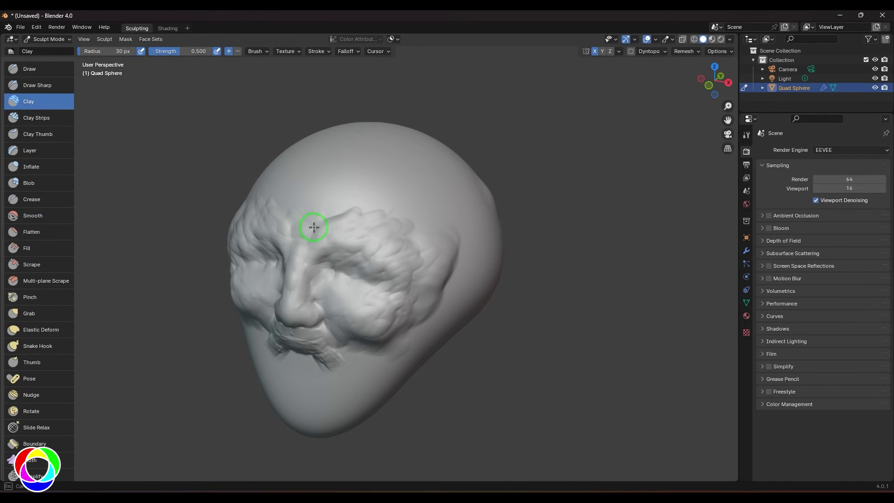
Build up the brow and forehead with 30 px Clay strokes, with pressure sensitivity for the radius off.
{"action": "left_click_drag", "start_coordinate": [306, 232], "coordinate": [305, 242]}
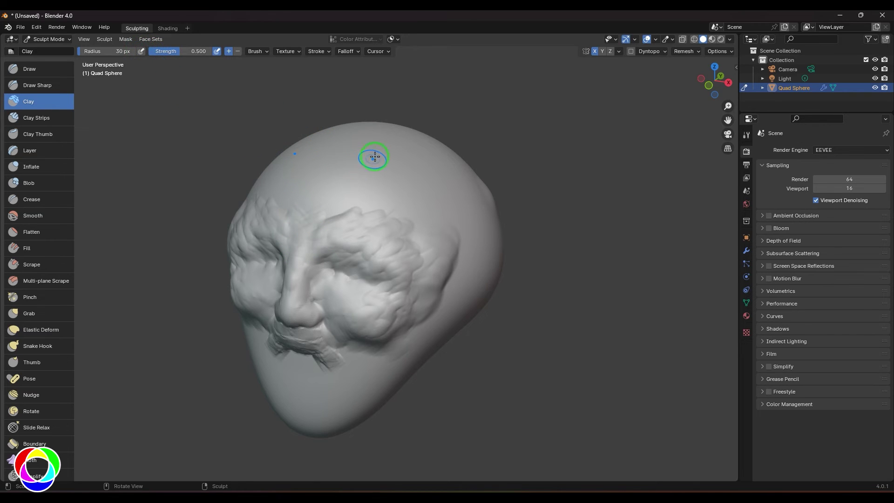
{"action": "mouse_move", "coordinate": [376, 156]}
{"action": "left_mouse_down"}
{"action": "mouse_move", "coordinate": [363, 179]}
{"action": "mouse_move", "coordinate": [405, 182]}
{"action": "mouse_move", "coordinate": [405, 205]}
{"action": "mouse_move", "coordinate": [421, 207]}
{"action": "mouse_move", "coordinate": [414, 249]}
{"action": "left_mouse_up"}
{"action": "mouse_move", "coordinate": [324, 187]}
{"action": "left_mouse_down"}
{"action": "mouse_move", "coordinate": [326, 216]}
{"action": "mouse_move", "coordinate": [348, 194]}
{"action": "mouse_move", "coordinate": [348, 243]}
{"action": "left_mouse_up"}
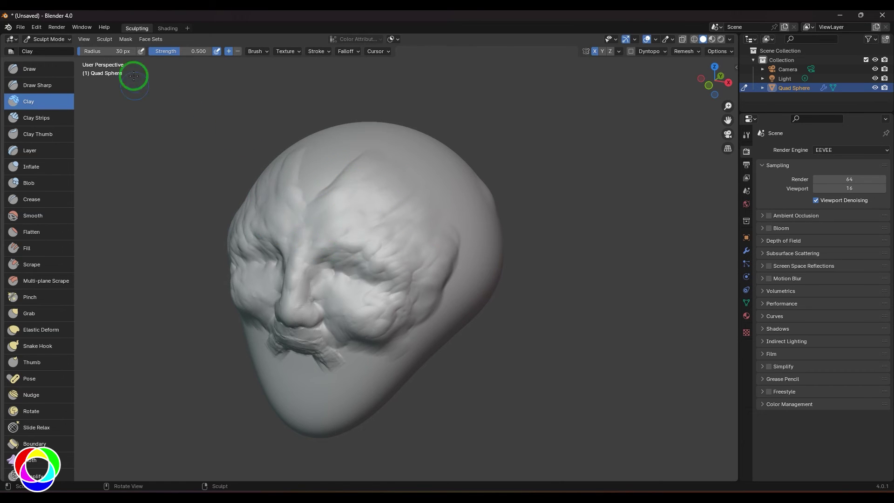
Enable pressure sensitivity for the Clay brush radius and add strokes near the jaw and over the brow.
{"action": "left_click", "coordinate": [141, 51]}
{"action": "left_click_drag", "start_coordinate": [365, 386], "coordinate": [354, 366]}
{"action": "mouse_move", "coordinate": [325, 220]}
{"action": "left_mouse_down"}
{"action": "mouse_move", "coordinate": [332, 217]}
{"action": "mouse_move", "coordinate": [340, 233]}
{"action": "mouse_move", "coordinate": [368, 235]}
{"action": "left_mouse_up"}
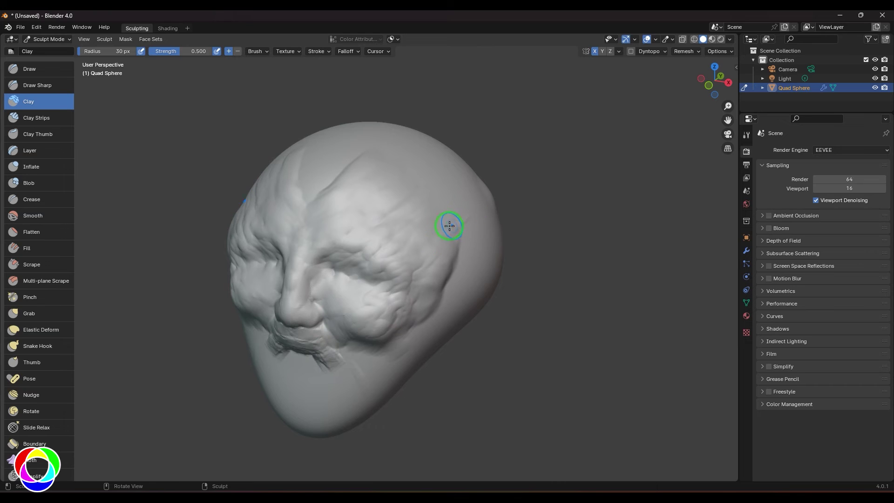
Set the Clay brush strength to 0.928, try a stroke from the temple to the outer cheek and undo it.
{"action": "left_click_drag", "start_coordinate": [192, 51], "coordinate": [223, 49]}
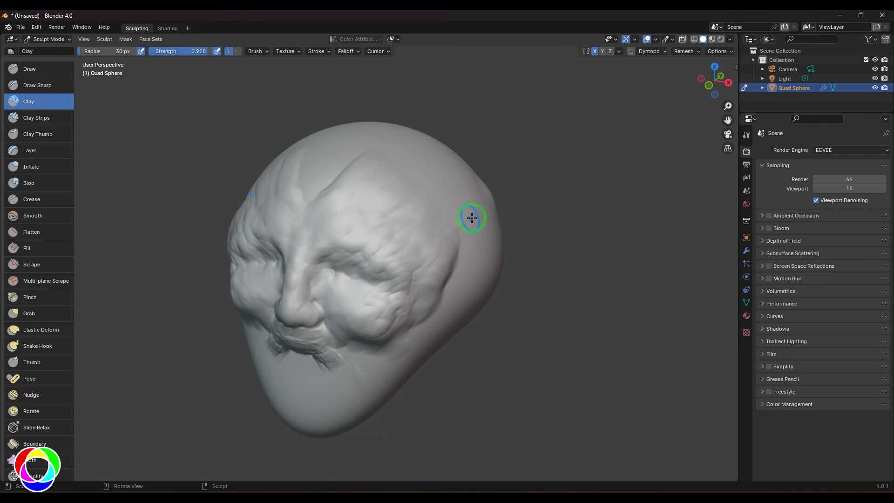
{"action": "mouse_move", "coordinate": [472, 218]}
{"action": "left_mouse_down"}
{"action": "mouse_move", "coordinate": [449, 236]}
{"action": "mouse_move", "coordinate": [466, 250]}
{"action": "mouse_move", "coordinate": [428, 274]}
{"action": "left_mouse_up"}
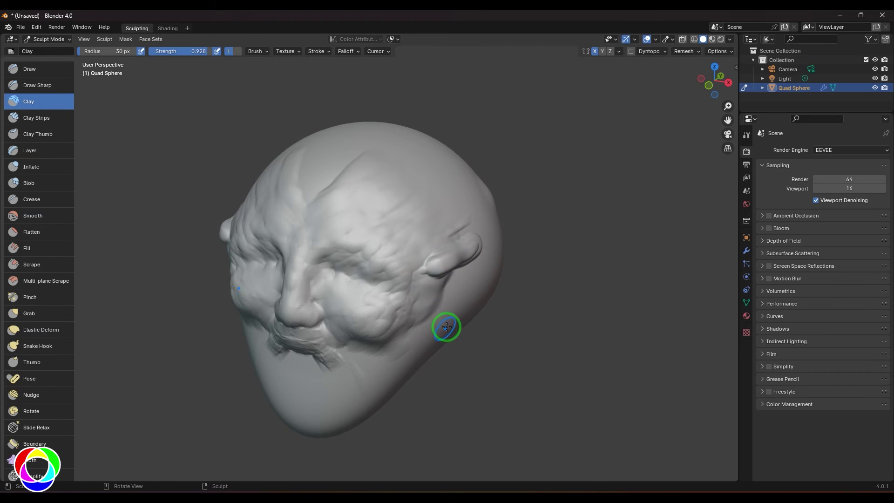
{"action": "key", "text": "ctrl+z"}
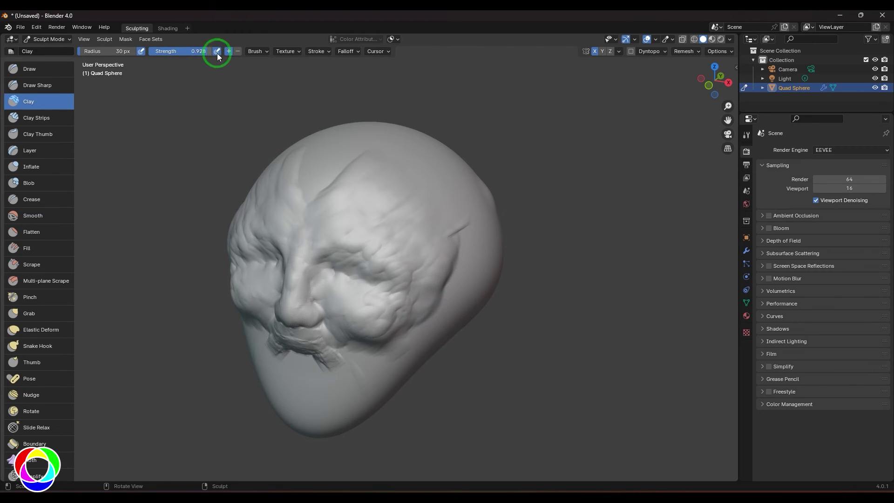
Lower the Clay brush's auto-smooth and build up strokes along the temple and outer cheek.
{"action": "left_click", "coordinate": [263, 52]}
{"action": "left_click", "coordinate": [265, 53]}
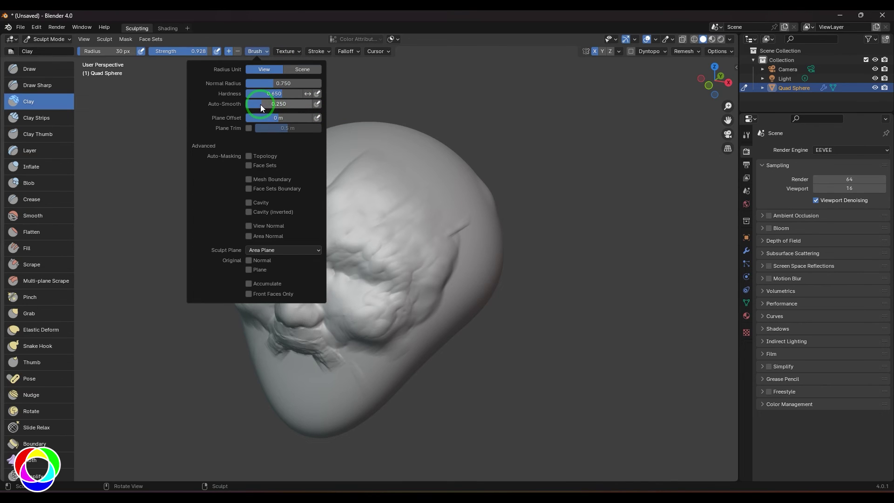
{"action": "mouse_move", "coordinate": [447, 231]}
{"action": "left_mouse_down"}
{"action": "mouse_move", "coordinate": [458, 244]}
{"action": "mouse_move", "coordinate": [421, 320]}
{"action": "left_mouse_up"}
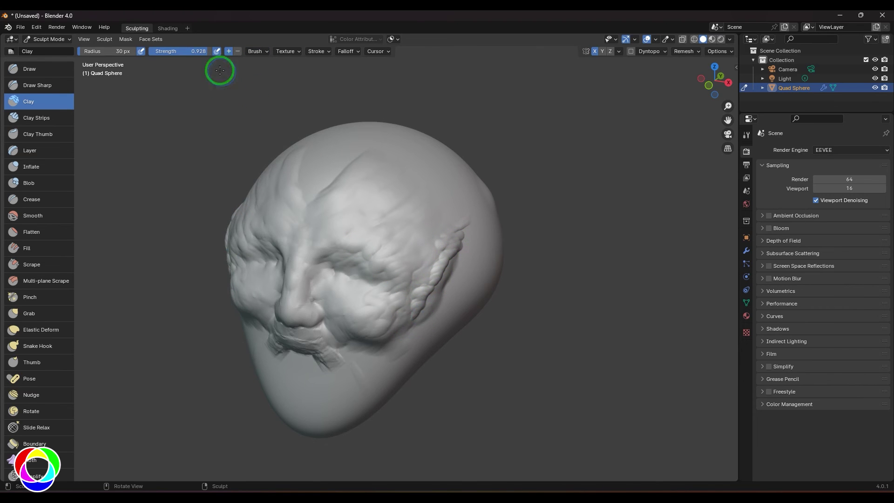
{"action": "left_click", "coordinate": [264, 52]}
{"action": "left_click_drag", "start_coordinate": [281, 102], "coordinate": [253, 105]}
{"action": "left_click_drag", "start_coordinate": [419, 262], "coordinate": [406, 320]}
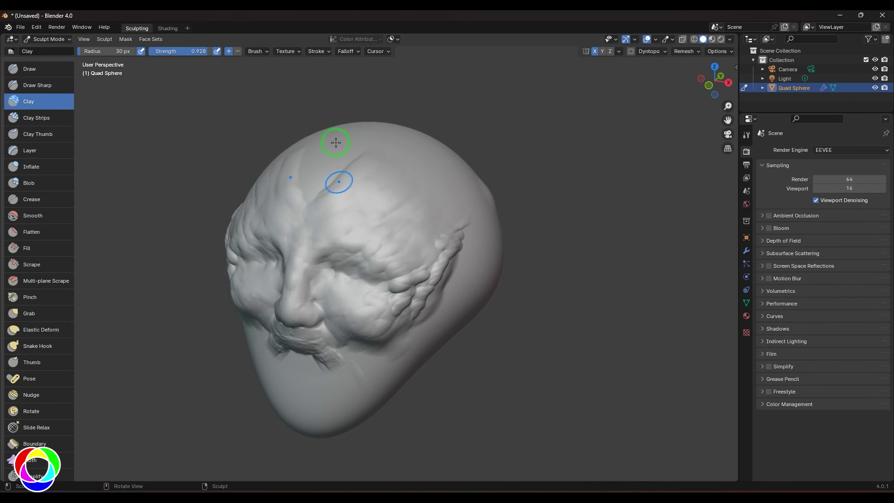
Set the Clay brush's auto-smooth to 1 and plane offset to -0.312 m, and add a stroke above the temple.
{"action": "left_click", "coordinate": [271, 52]}
{"action": "left_click", "coordinate": [264, 104]}
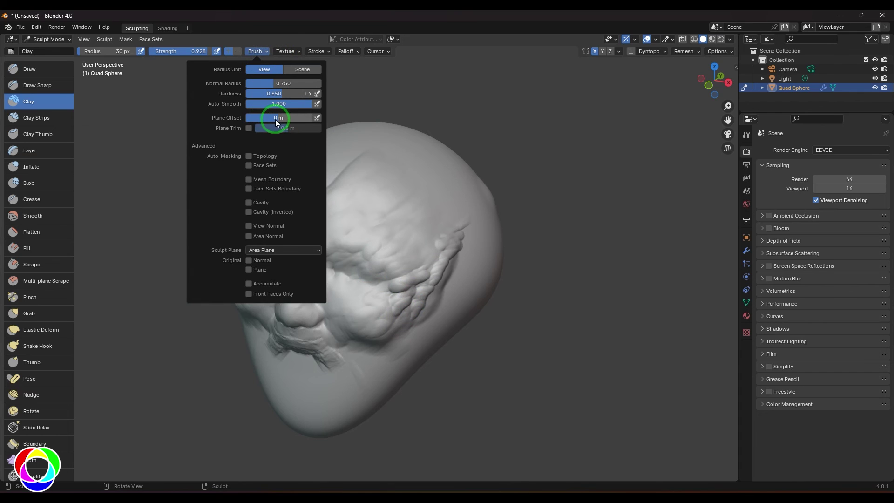
{"action": "left_click_drag", "start_coordinate": [275, 120], "coordinate": [267, 122]}
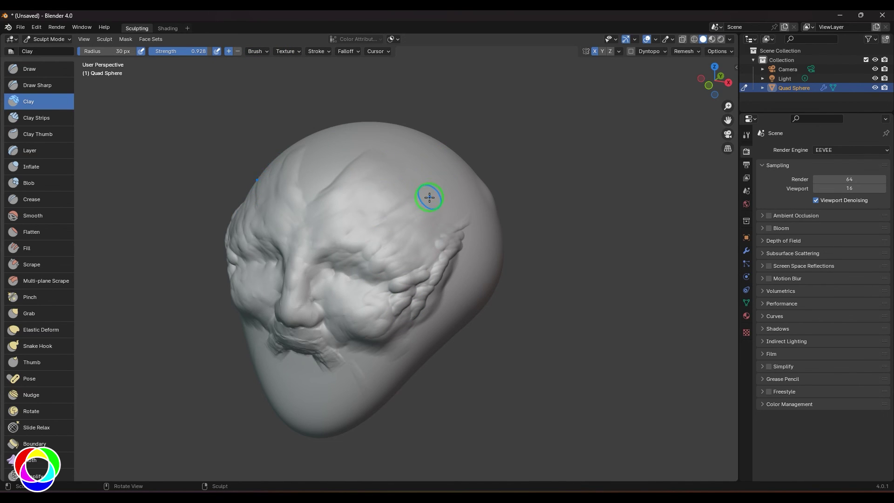
{"action": "mouse_move", "coordinate": [420, 192]}
{"action": "left_mouse_down"}
{"action": "mouse_move", "coordinate": [451, 177]}
{"action": "mouse_move", "coordinate": [440, 206]}
{"action": "left_mouse_up"}
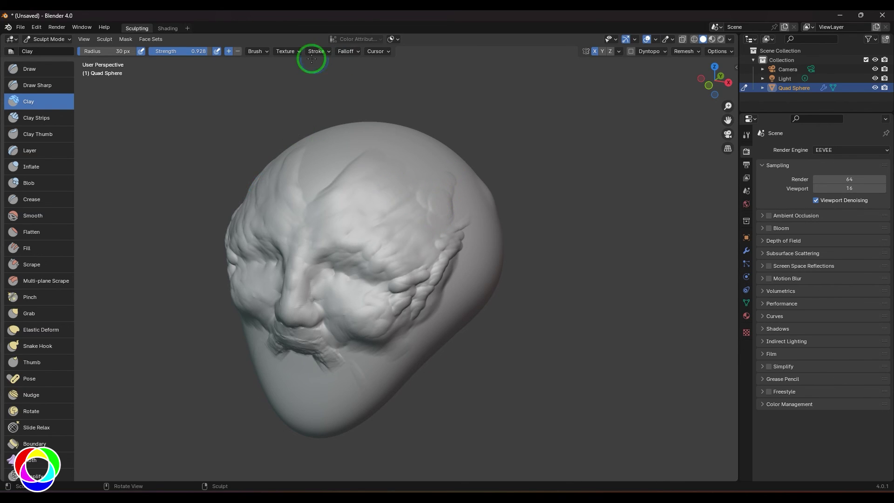
Try plane offsets of 0.187 m and -0.1875 m while sculpting over the temple, brow and nose.
{"action": "left_click", "coordinate": [266, 51]}
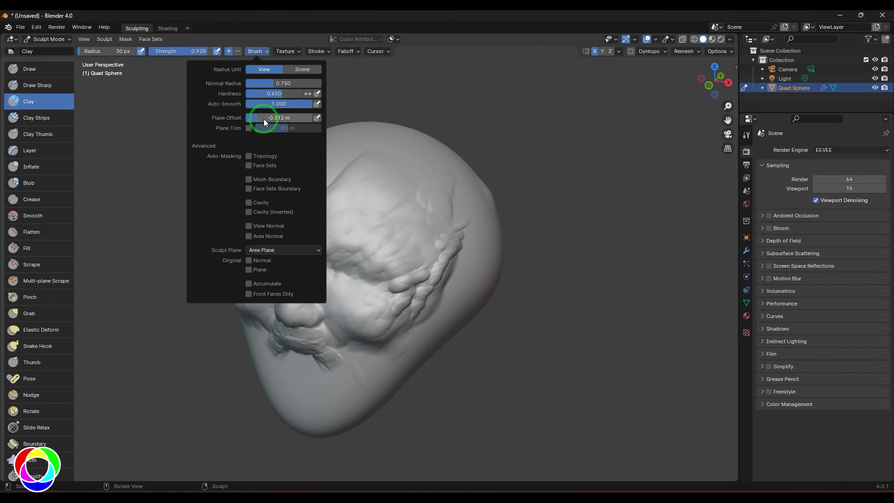
{"action": "left_click_drag", "start_coordinate": [413, 185], "coordinate": [421, 246]}
{"action": "left_click", "coordinate": [265, 51]}
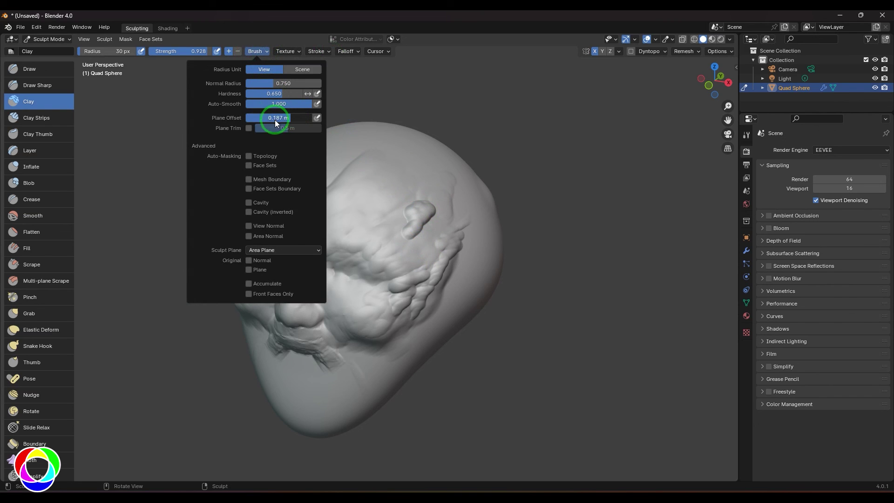
{"action": "mouse_move", "coordinate": [386, 196]}
{"action": "left_mouse_down"}
{"action": "mouse_move", "coordinate": [399, 235]}
{"action": "mouse_move", "coordinate": [424, 216]}
{"action": "mouse_move", "coordinate": [400, 284]}
{"action": "mouse_move", "coordinate": [413, 309]}
{"action": "left_mouse_up"}
{"action": "mouse_move", "coordinate": [453, 207]}
{"action": "left_mouse_down"}
{"action": "mouse_move", "coordinate": [427, 211]}
{"action": "mouse_move", "coordinate": [429, 285]}
{"action": "mouse_move", "coordinate": [333, 228]}
{"action": "mouse_move", "coordinate": [349, 245]}
{"action": "mouse_move", "coordinate": [319, 256]}
{"action": "mouse_move", "coordinate": [347, 251]}
{"action": "mouse_move", "coordinate": [390, 277]}
{"action": "mouse_move", "coordinate": [381, 248]}
{"action": "mouse_move", "coordinate": [326, 232]}
{"action": "mouse_move", "coordinate": [376, 261]}
{"action": "mouse_move", "coordinate": [385, 284]}
{"action": "left_mouse_up"}
{"action": "mouse_move", "coordinate": [309, 244]}
{"action": "left_mouse_down"}
{"action": "mouse_move", "coordinate": [300, 285]}
{"action": "mouse_move", "coordinate": [313, 308]}
{"action": "mouse_move", "coordinate": [286, 298]}
{"action": "mouse_move", "coordinate": [295, 314]}
{"action": "mouse_move", "coordinate": [281, 313]}
{"action": "mouse_move", "coordinate": [295, 293]}
{"action": "mouse_move", "coordinate": [288, 312]}
{"action": "left_mouse_up"}
Set the Clay brush's plane offset to 0 m.
{"action": "left_click", "coordinate": [256, 51]}
{"action": "left_click", "coordinate": [280, 119]}
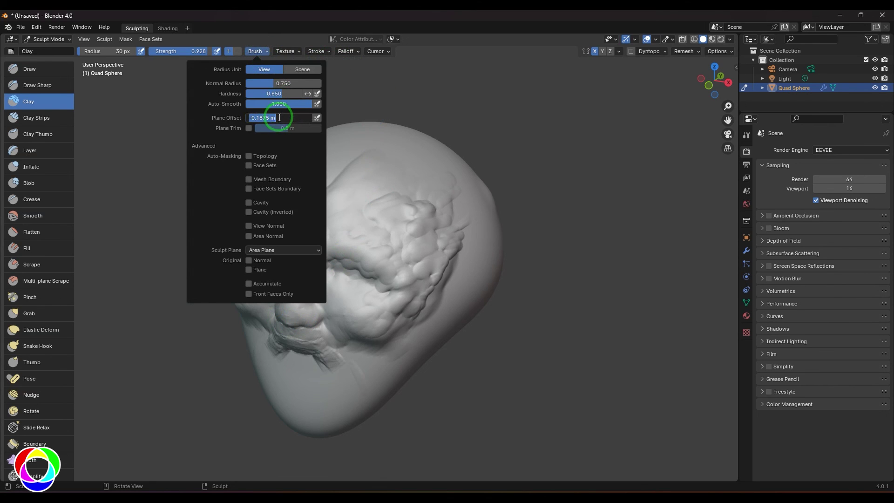
{"action": "type", "text": "0"}
{"action": "key", "text": "Return"}
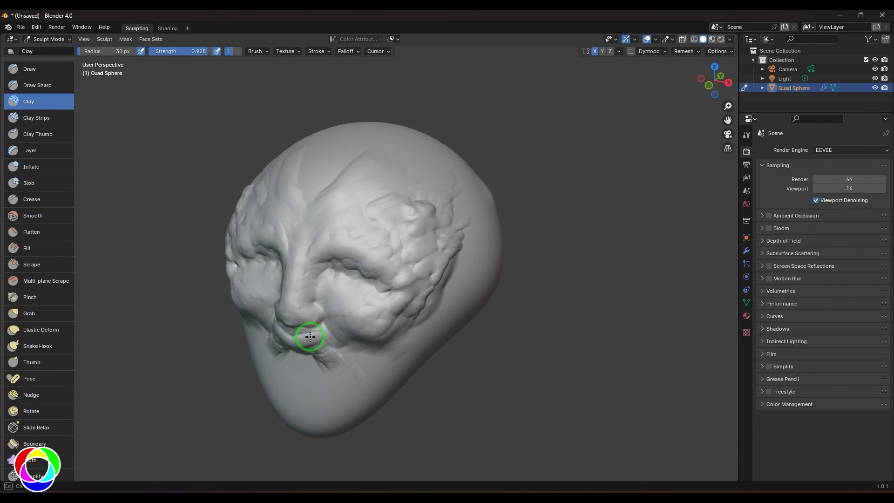